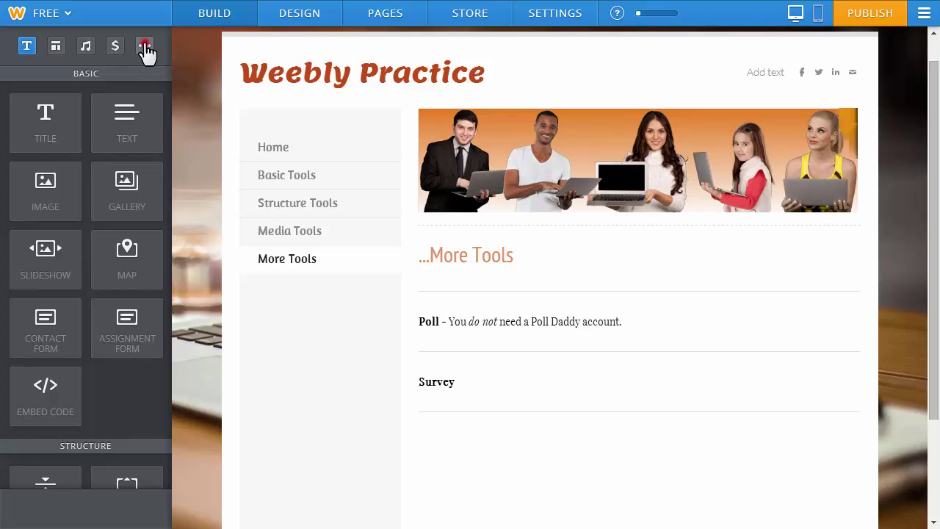
# - Add a Poll element below the "Poll" text on the More Tools page and start creating a new poll in its editor
pyautogui.click(146, 47)
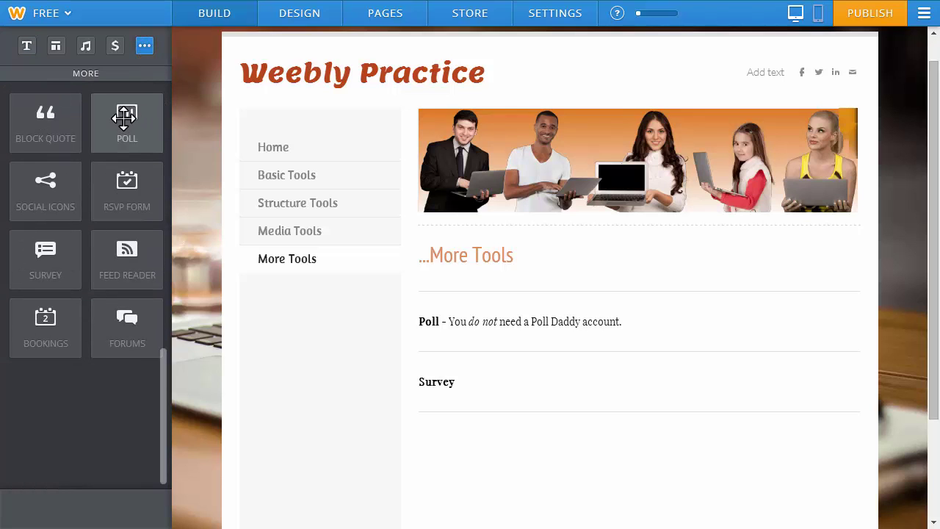
pyautogui.moveTo(126, 116); pyautogui.dragTo(495, 335)
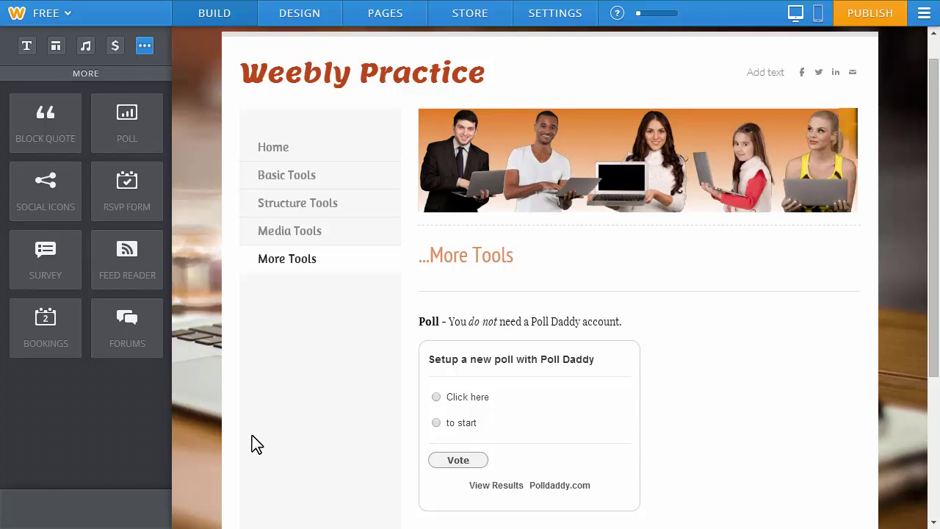
pyautogui.moveTo(932, 130); pyautogui.dragTo(938, 226)
pyautogui.click(521, 277)
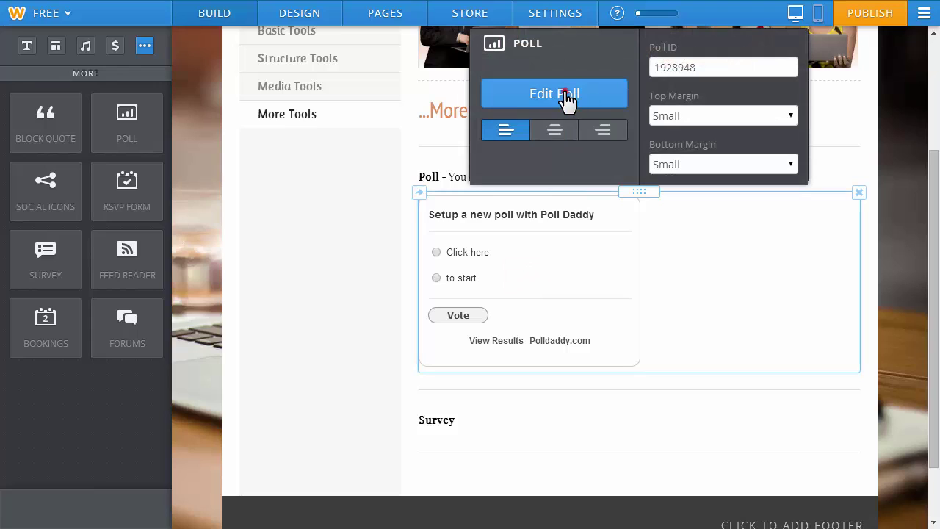
pyautogui.click(564, 91)
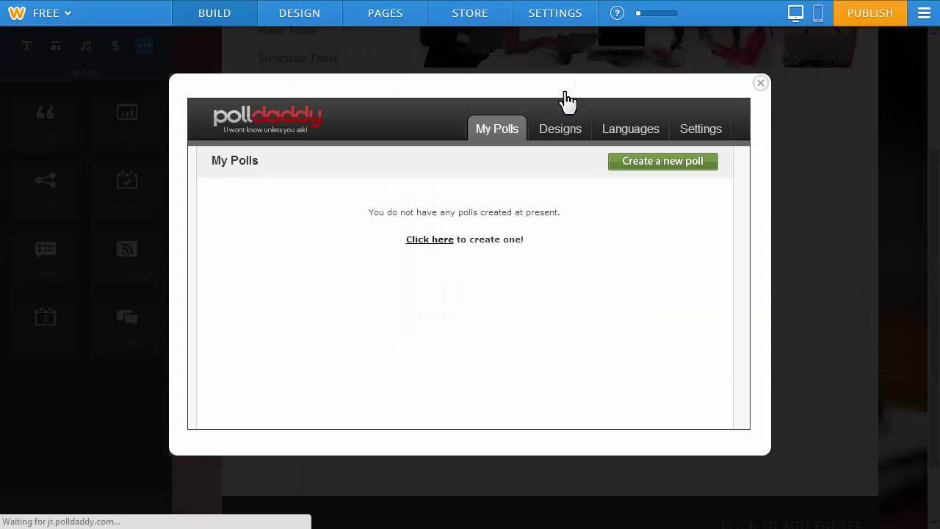
pyautogui.click(431, 242)
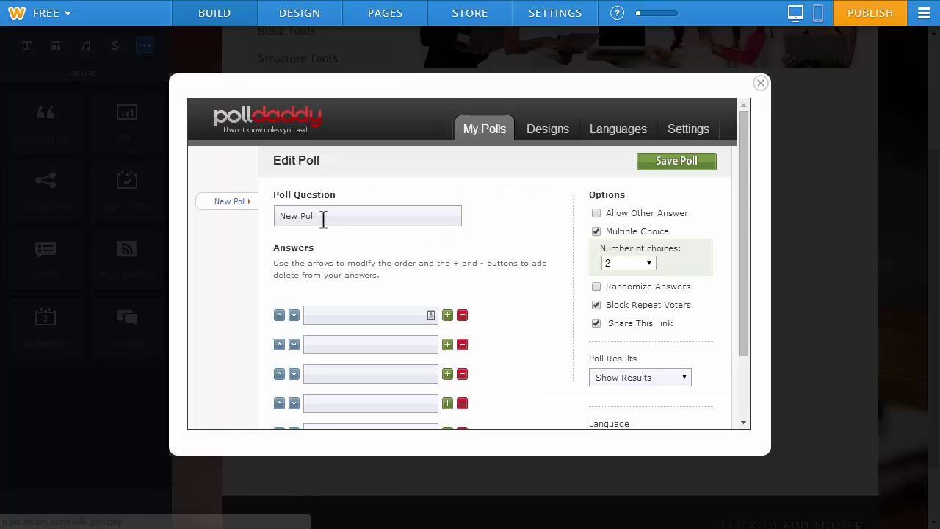
# - Set the poll question to "Do you like Weebly?" with the answers "Yes" and "No"
pyautogui.moveTo(324, 216); pyautogui.dragTo(252, 233)
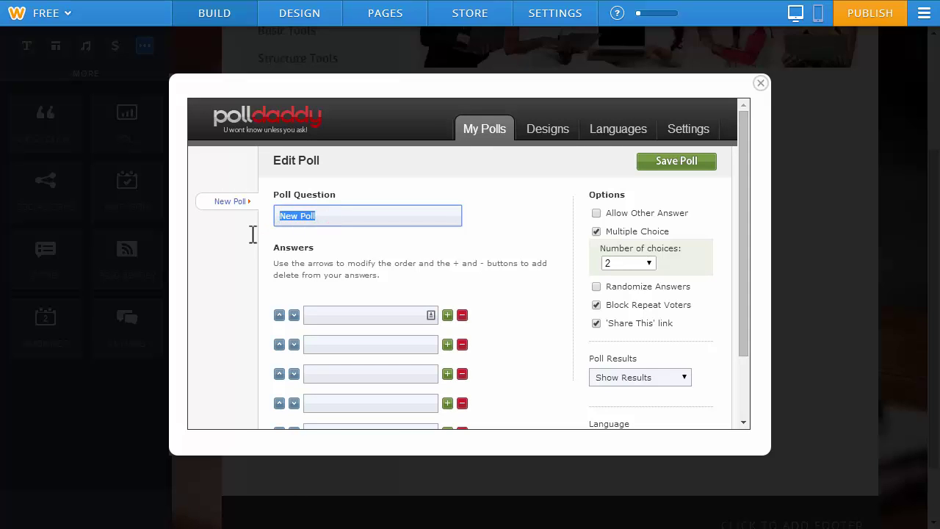
pyautogui.write('D')
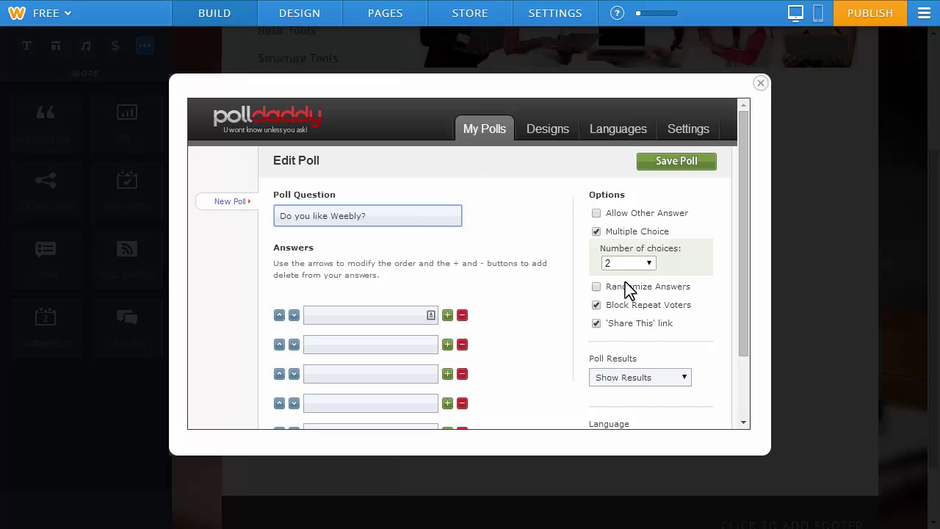
pyautogui.click(320, 315)
pyautogui.write('Yes')
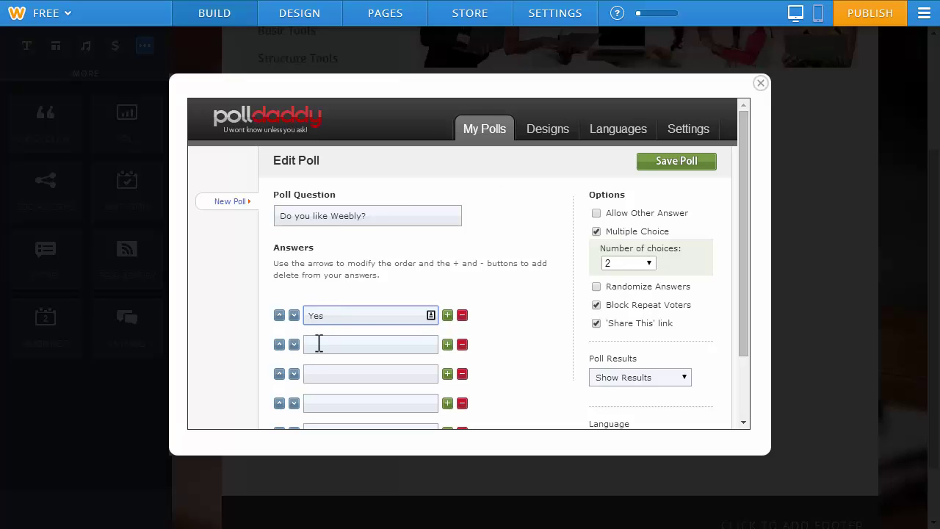
pyautogui.click(319, 344)
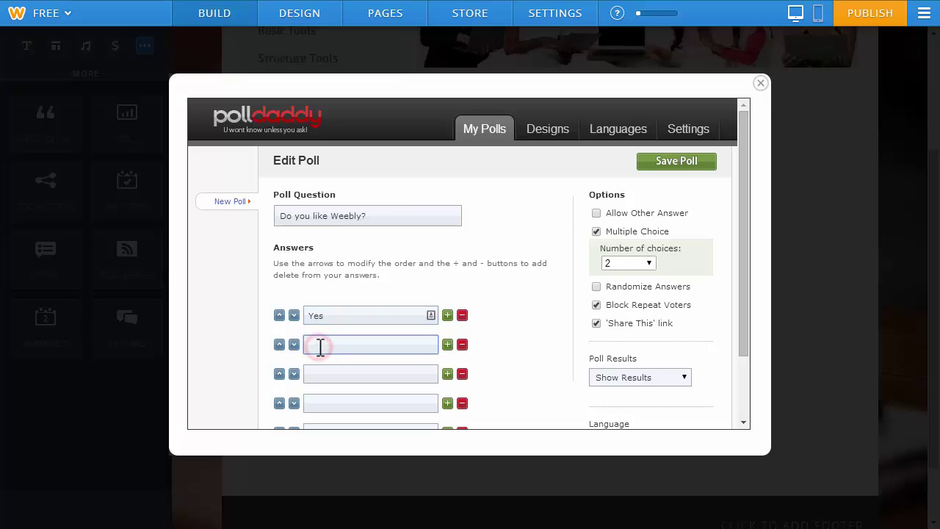
pyautogui.write('No')
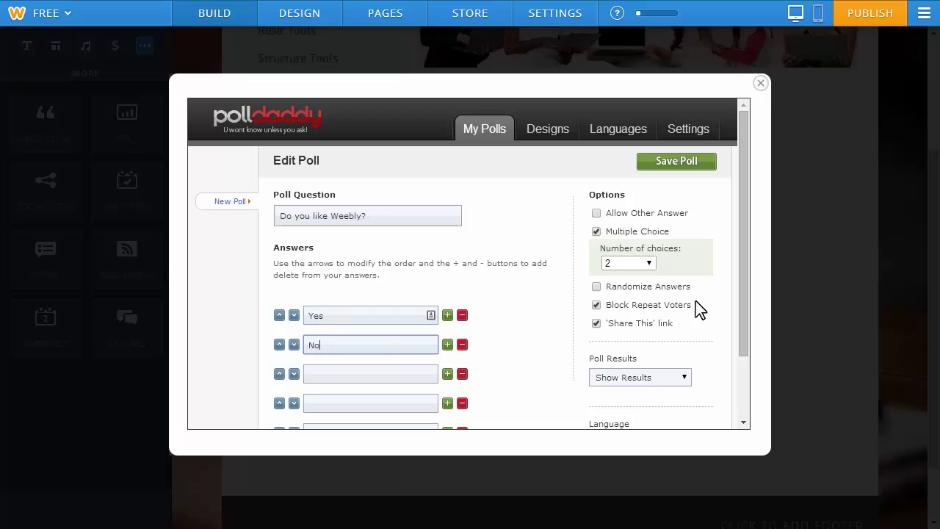
pyautogui.click(553, 344)
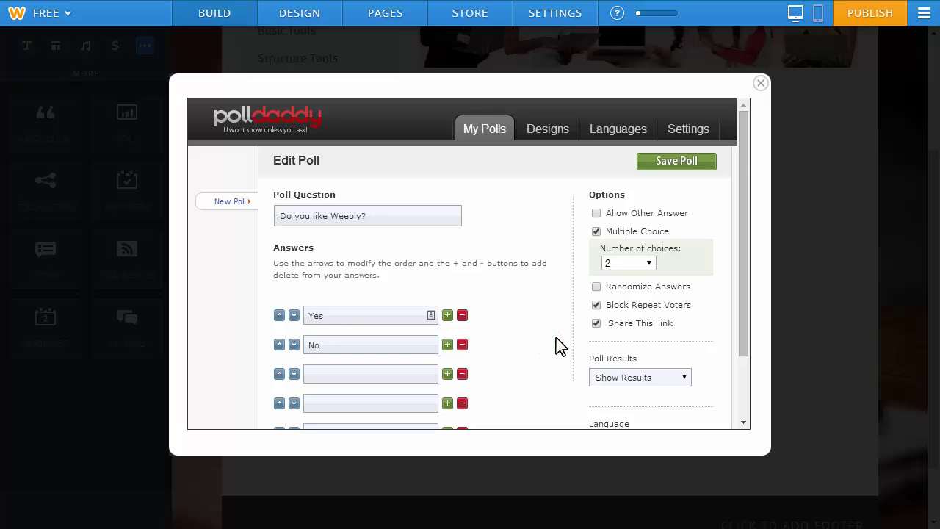
# - Save the poll with the preselected PollDaddy style and add it to the page
pyautogui.scroll(-1, 557, 345)
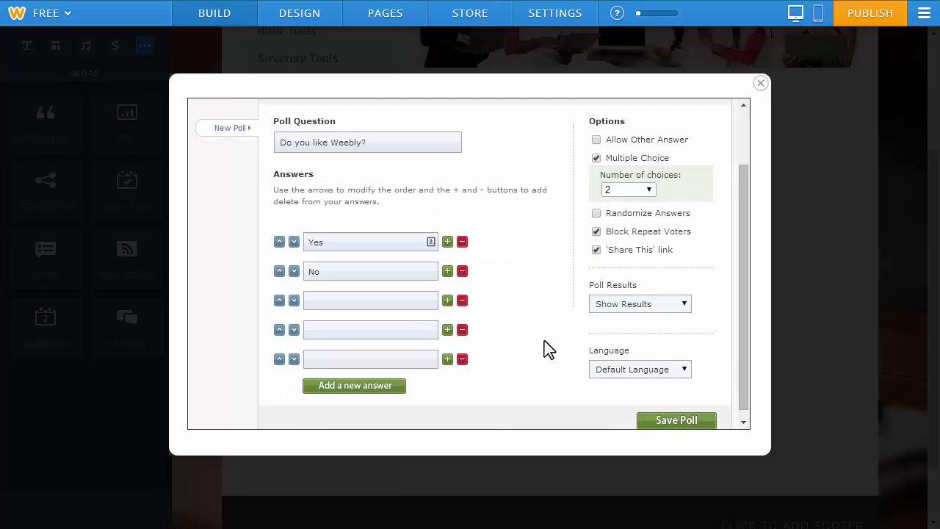
pyautogui.click(671, 430)
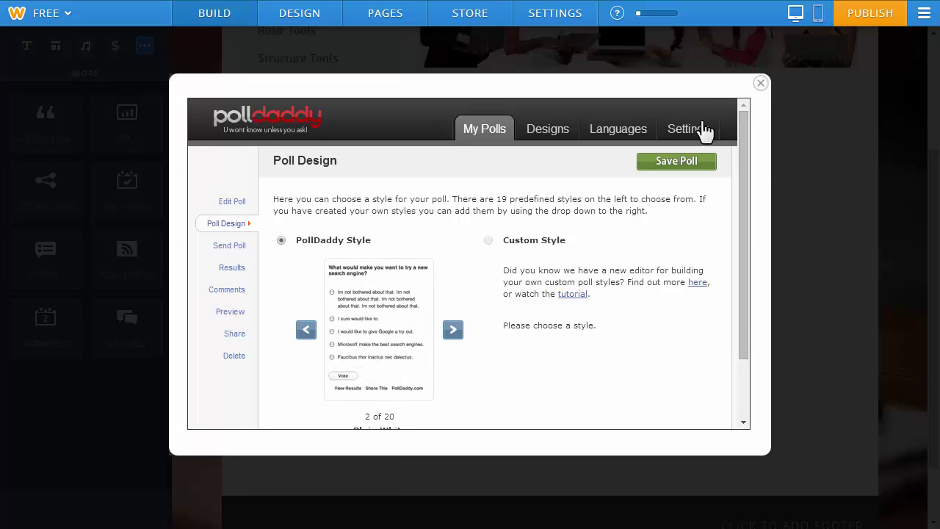
pyautogui.click(672, 166)
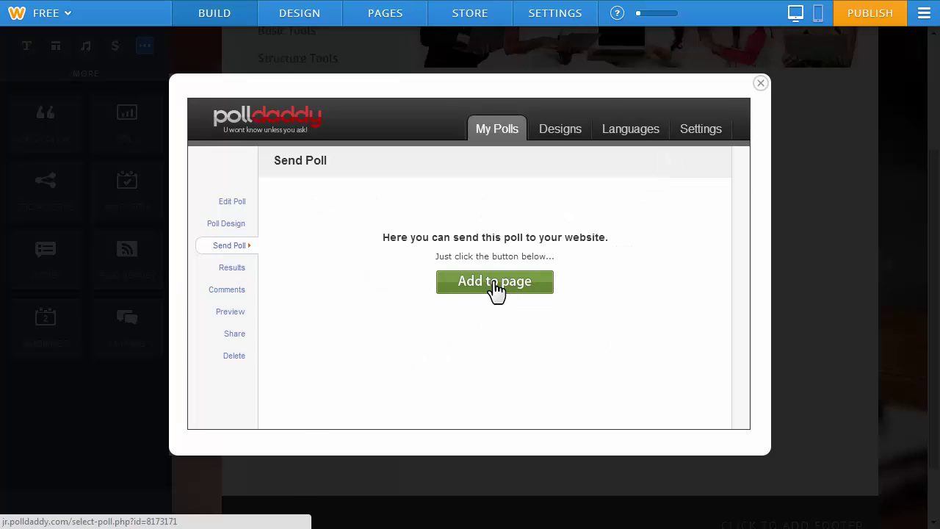
pyautogui.click(495, 283)
pyautogui.scroll(-1, 498, 285)
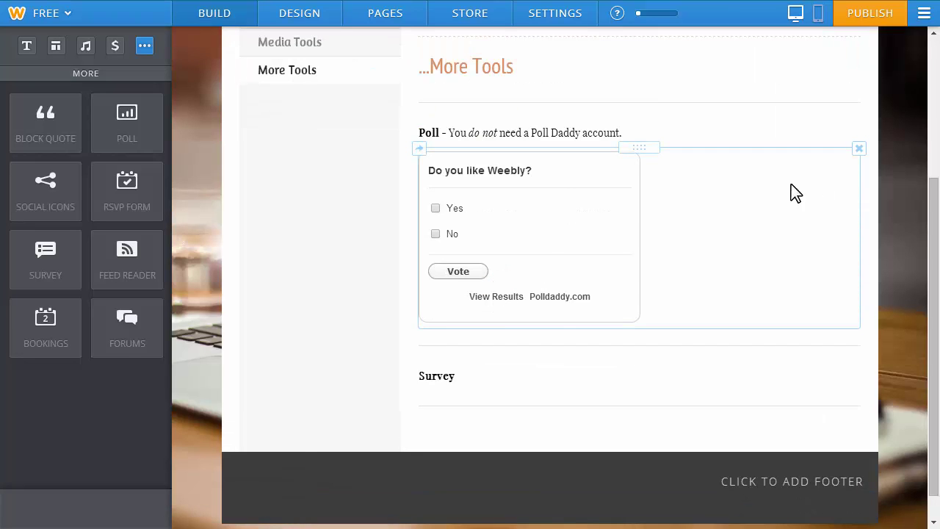
# - Check the placed poll's editing, alignment and margin settings, and close them
pyautogui.click(550, 231)
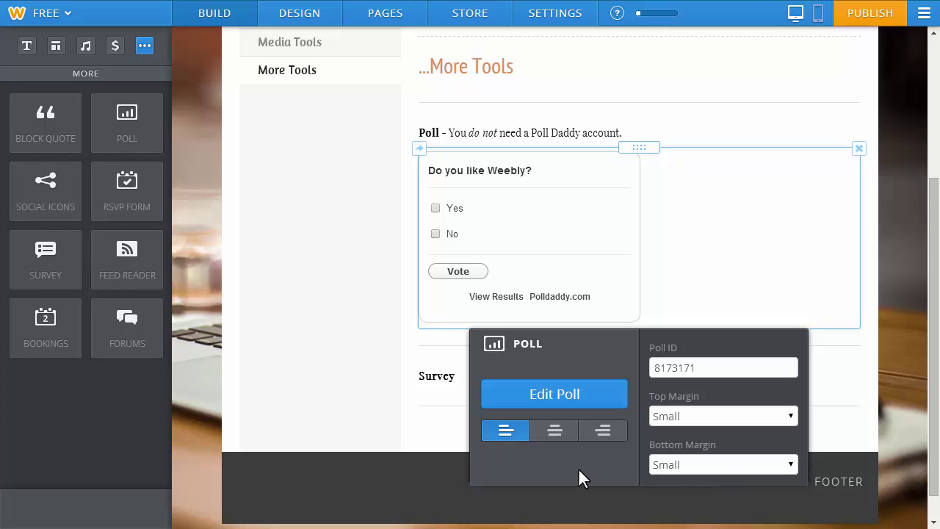
pyautogui.click(338, 245)
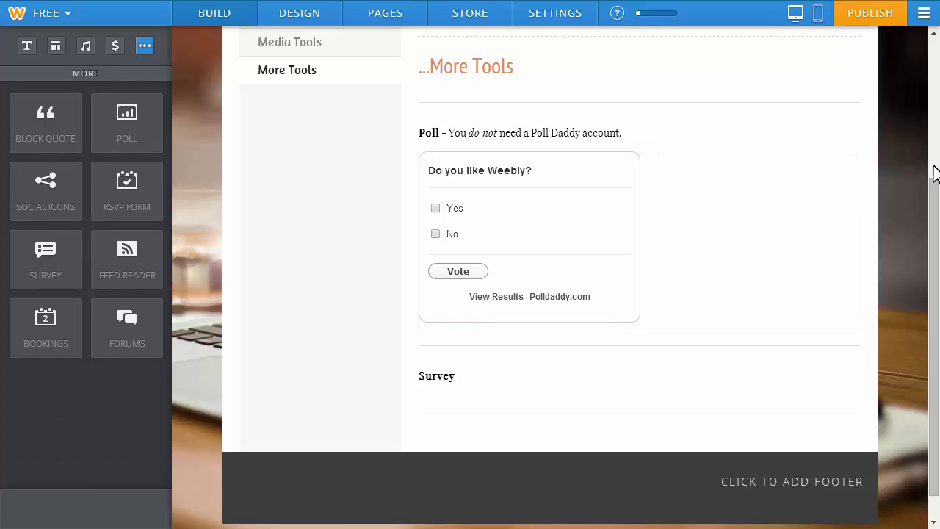
# - Add a Survey form below the "Survey" text and title it "Weebly Survey"
pyautogui.moveTo(932, 195); pyautogui.dragTo(937, 266)
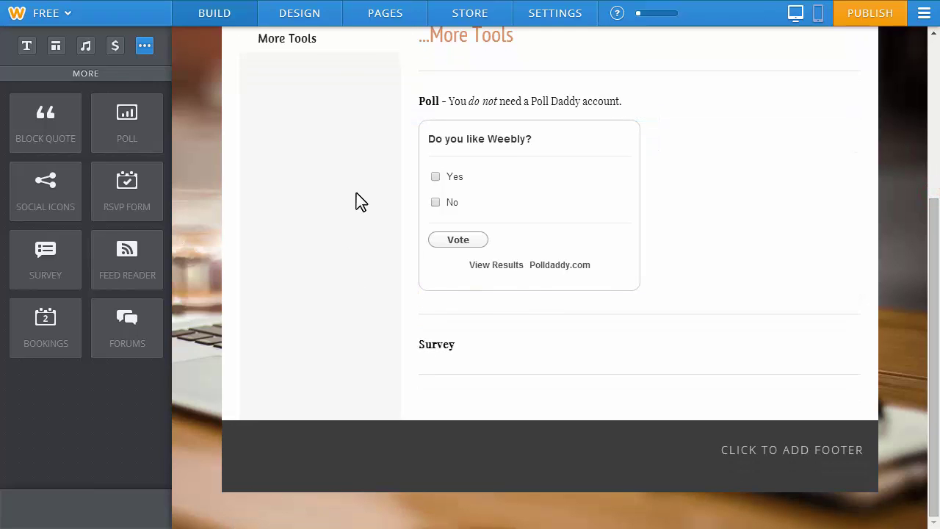
pyautogui.moveTo(45, 255); pyautogui.dragTo(495, 361)
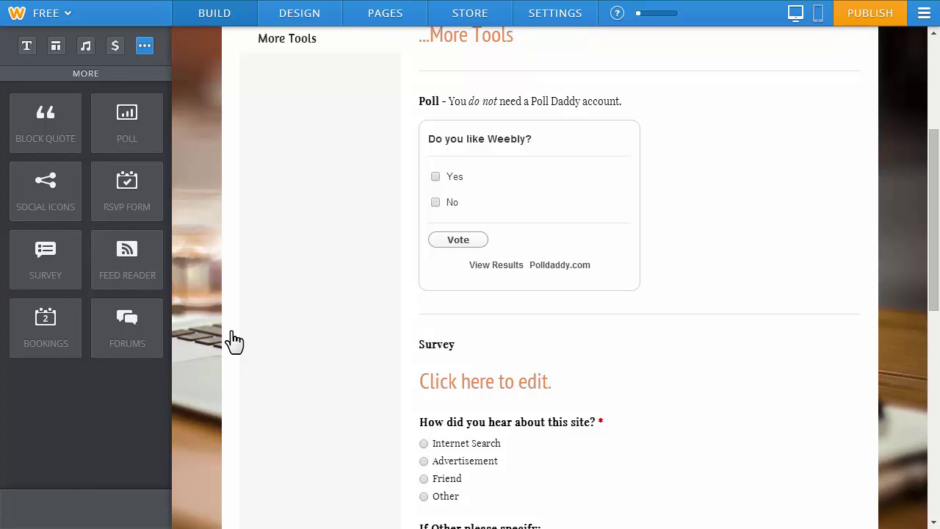
pyautogui.moveTo(935, 181); pyautogui.dragTo(935, 272)
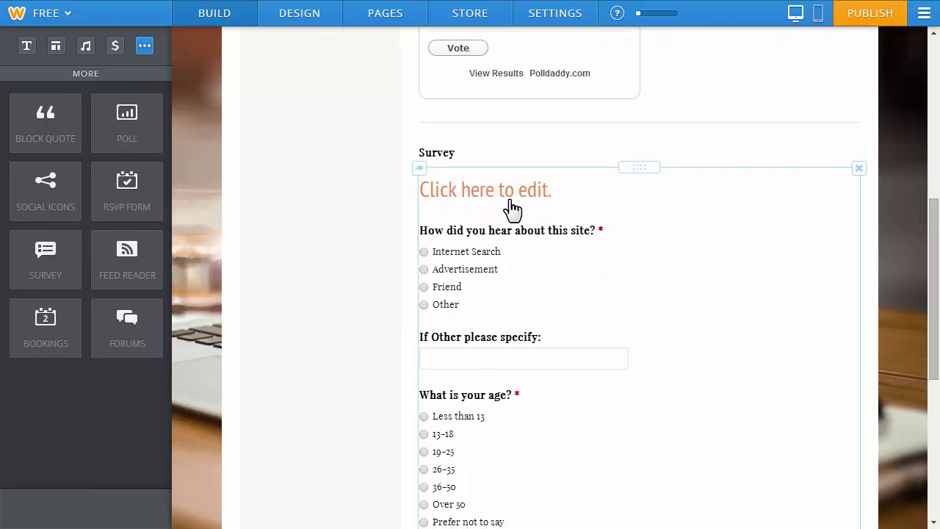
pyautogui.click(478, 197)
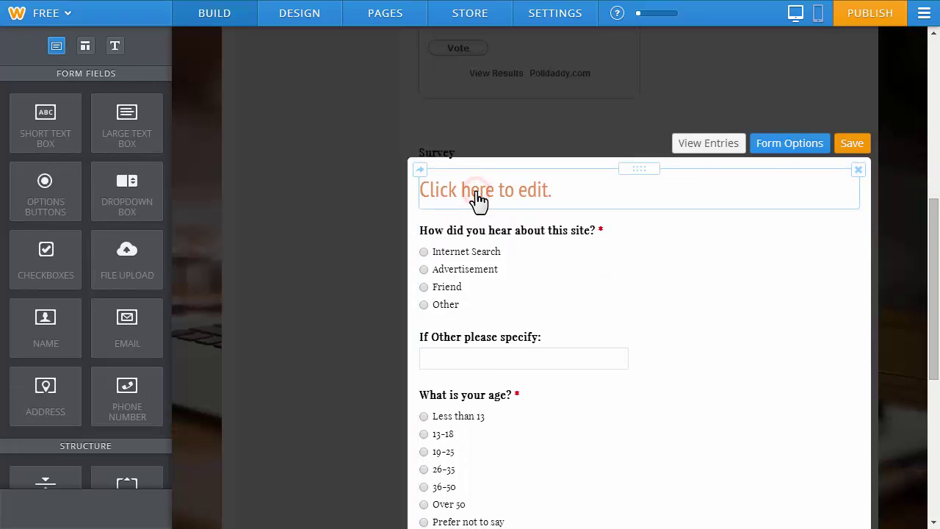
pyautogui.click(478, 193)
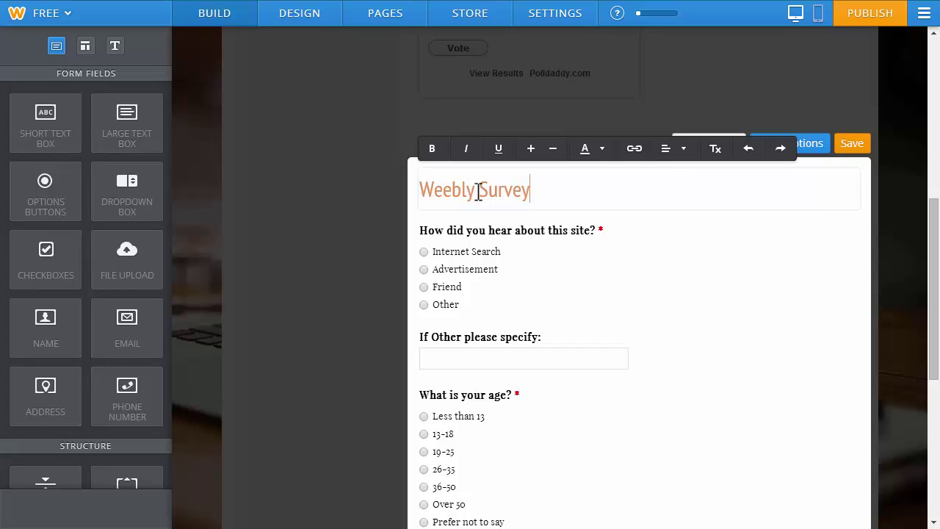
pyautogui.click(361, 263)
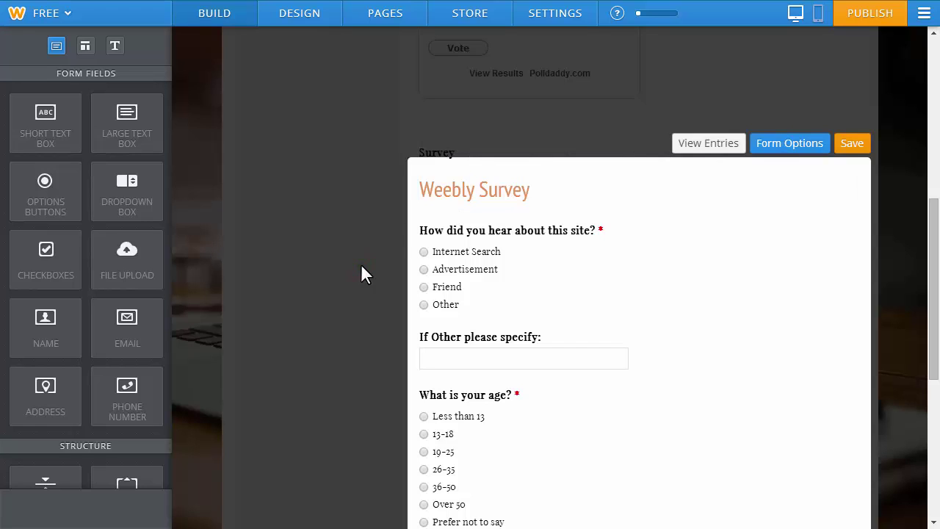
# - Review the instructions, spacing and answer option settings of the "How did you hear about this site?" question
pyautogui.click(519, 261)
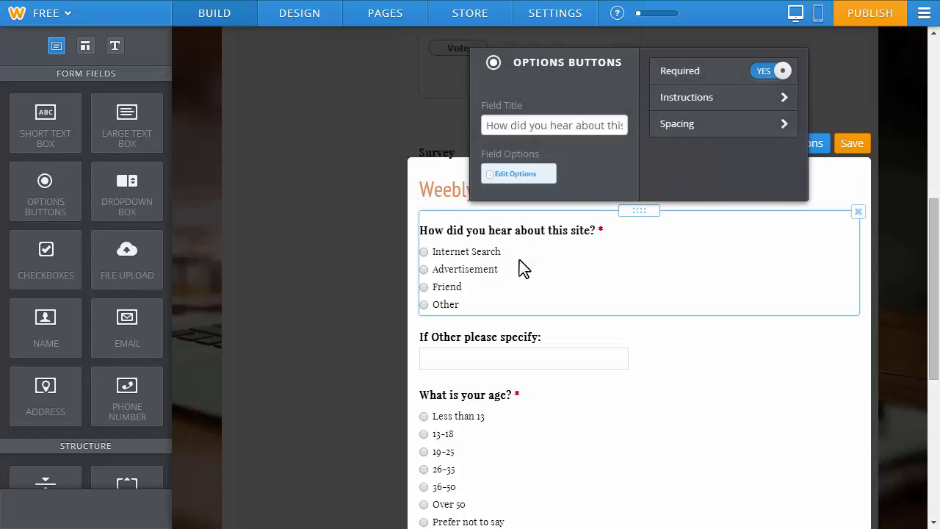
pyautogui.click(770, 100)
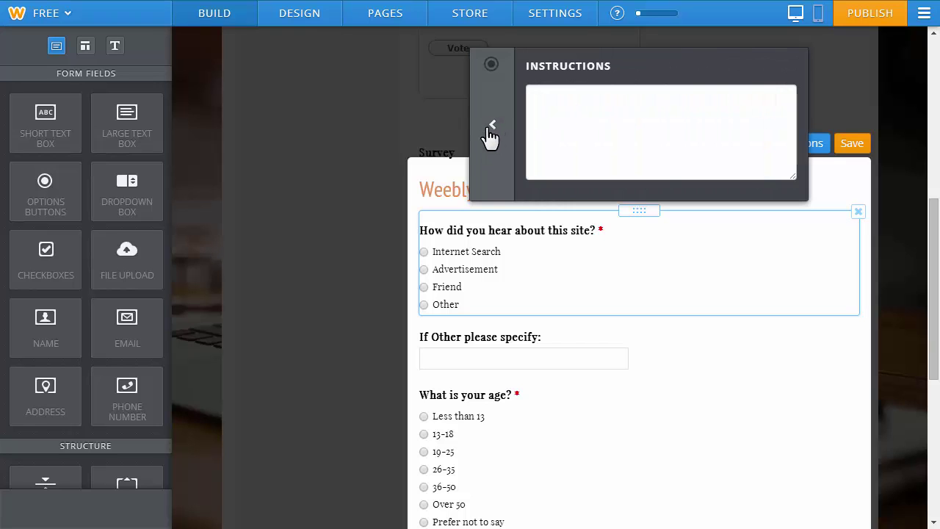
pyautogui.click(489, 135)
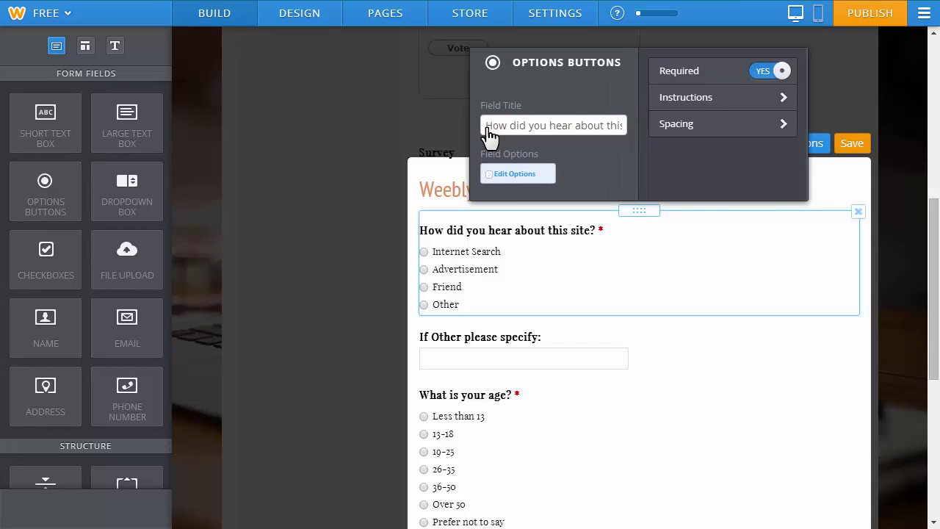
pyautogui.click(777, 124)
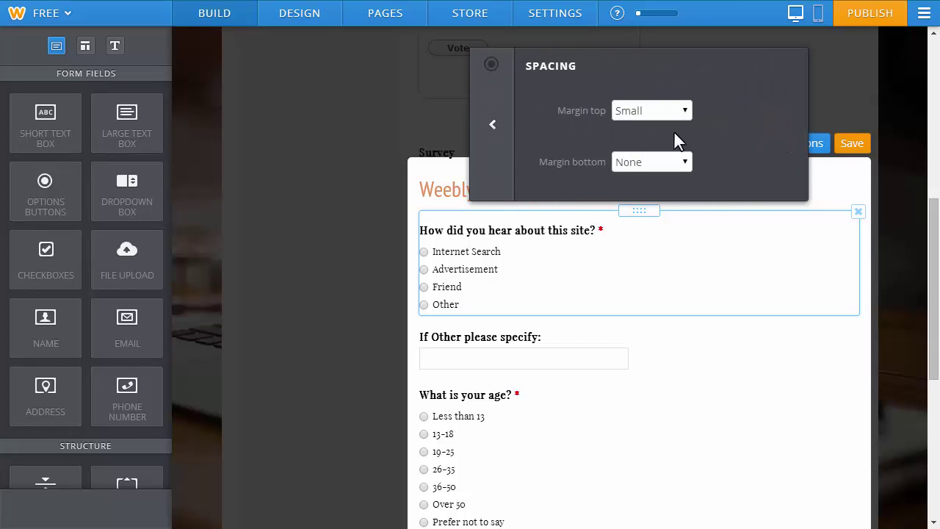
pyautogui.click(492, 135)
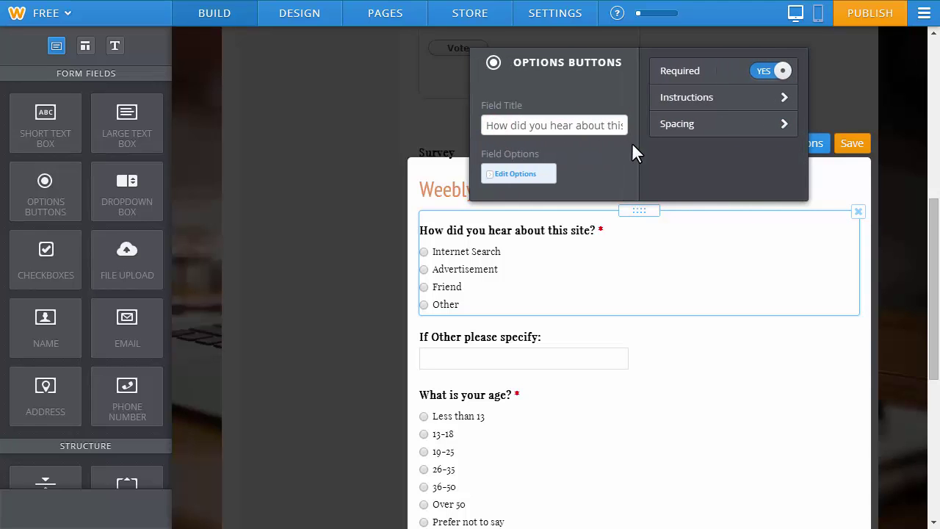
pyautogui.click(489, 175)
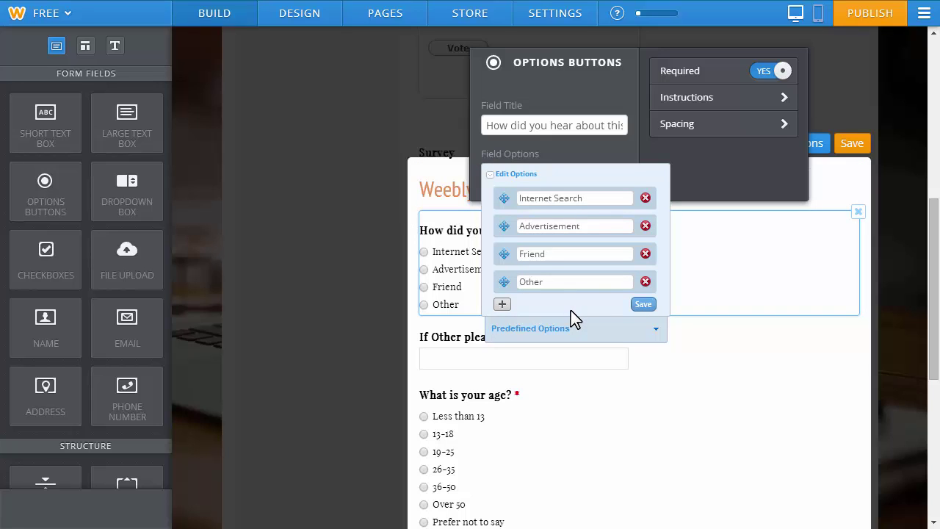
pyautogui.click(317, 185)
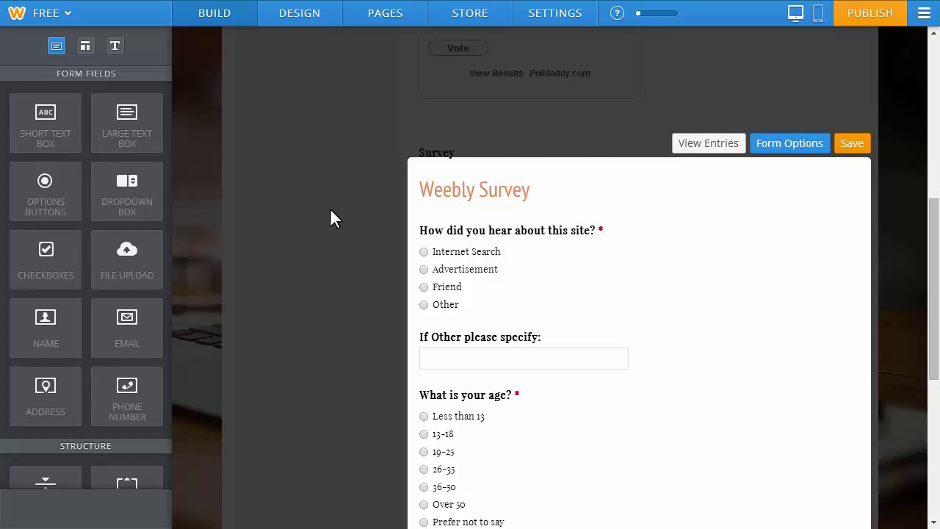
# - Review the confirmation, spacing and submit button settings in the survey's form options
pyautogui.click(794, 147)
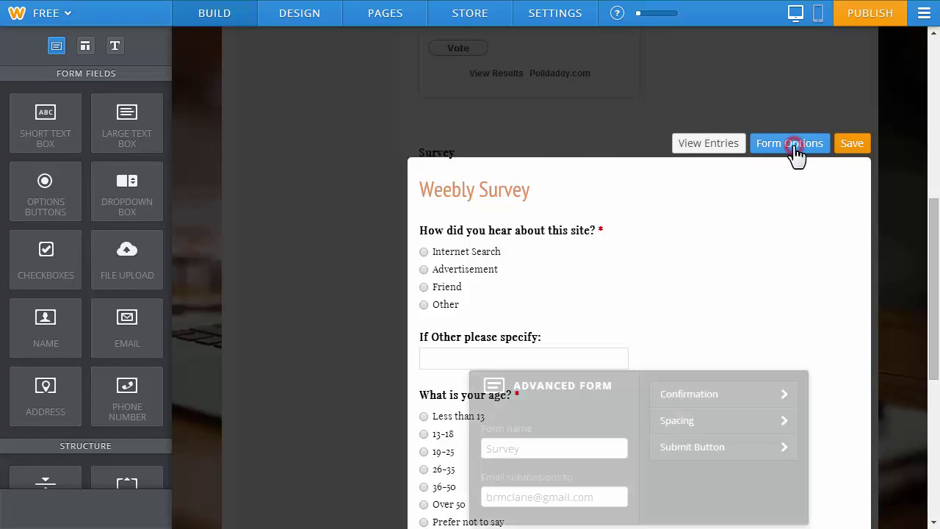
pyautogui.moveTo(936, 267); pyautogui.dragTo(936, 360)
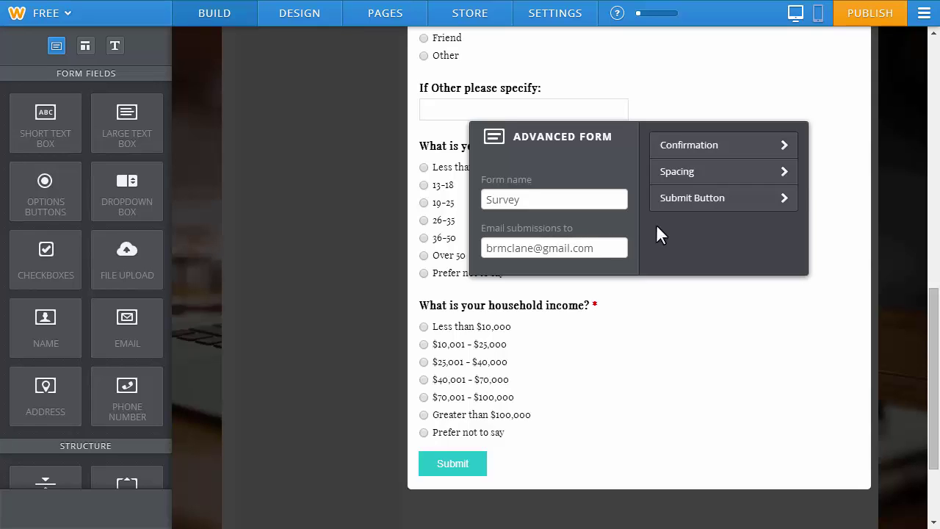
pyautogui.click(783, 145)
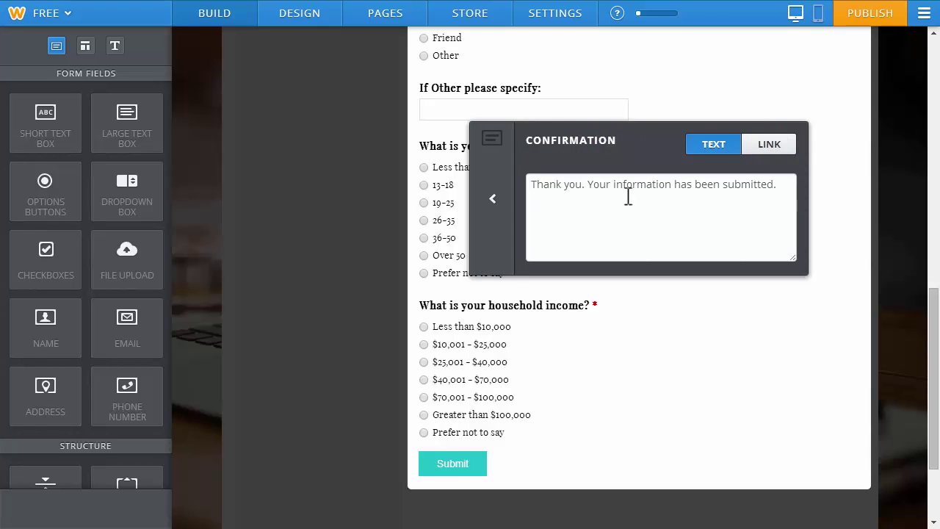
pyautogui.click(490, 200)
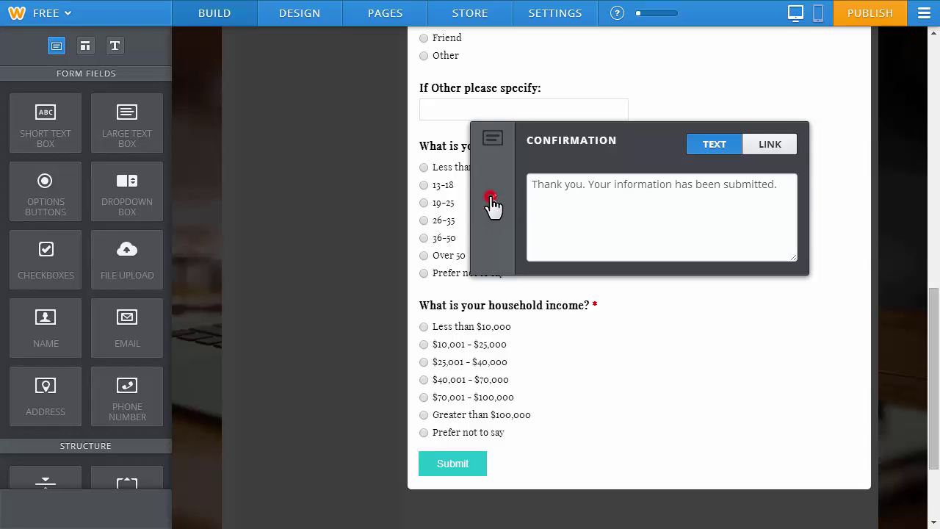
pyautogui.click(783, 174)
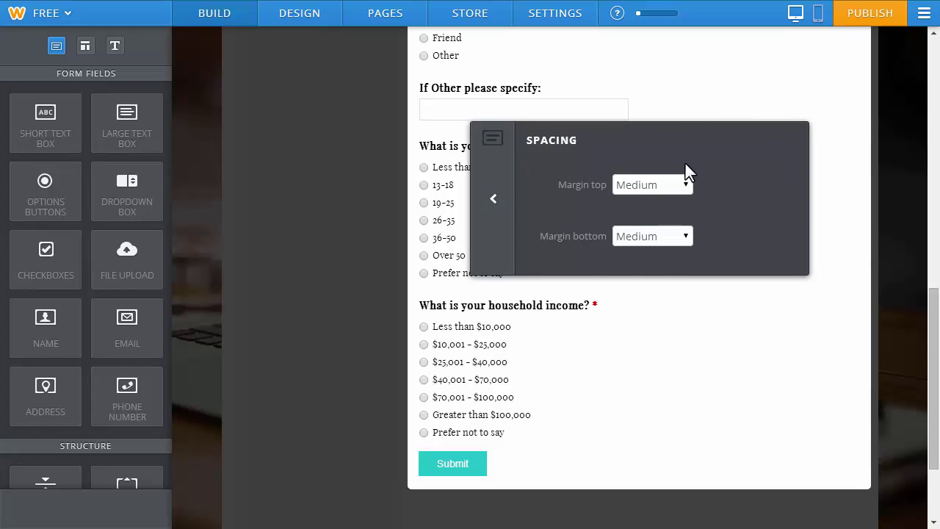
pyautogui.click(495, 200)
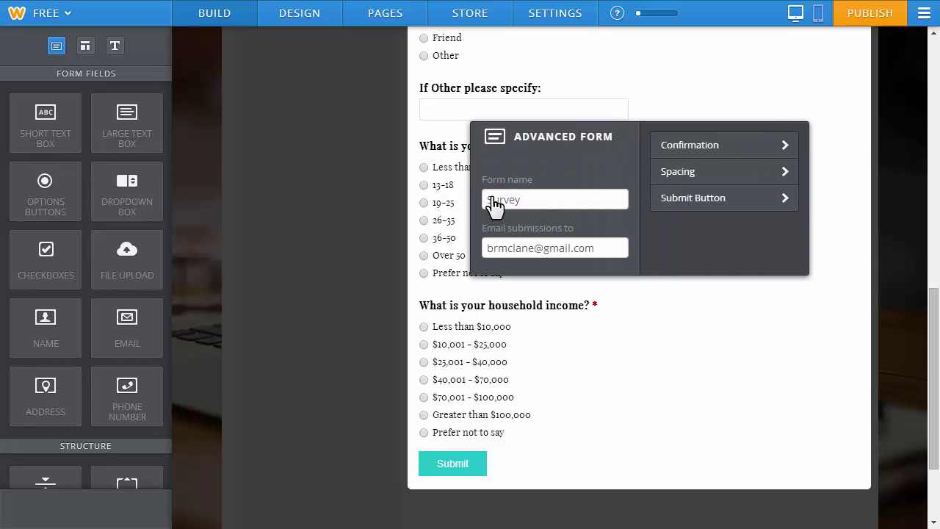
pyautogui.click(783, 199)
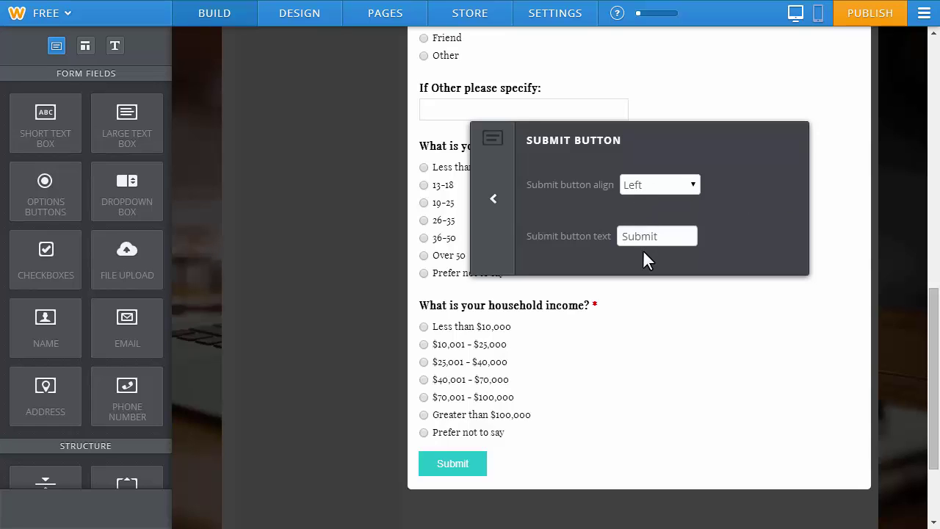
pyautogui.click(493, 198)
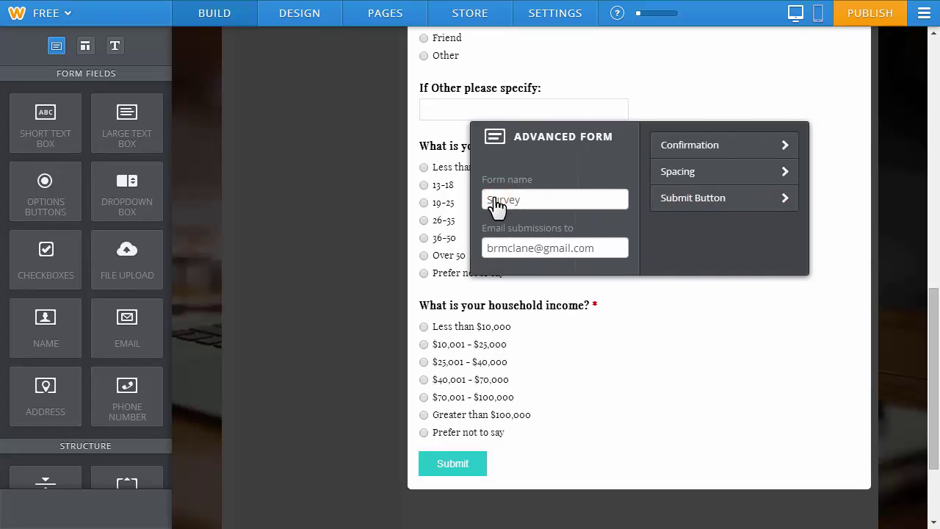
# - Save the survey form and publish the website
pyautogui.click(853, 145)
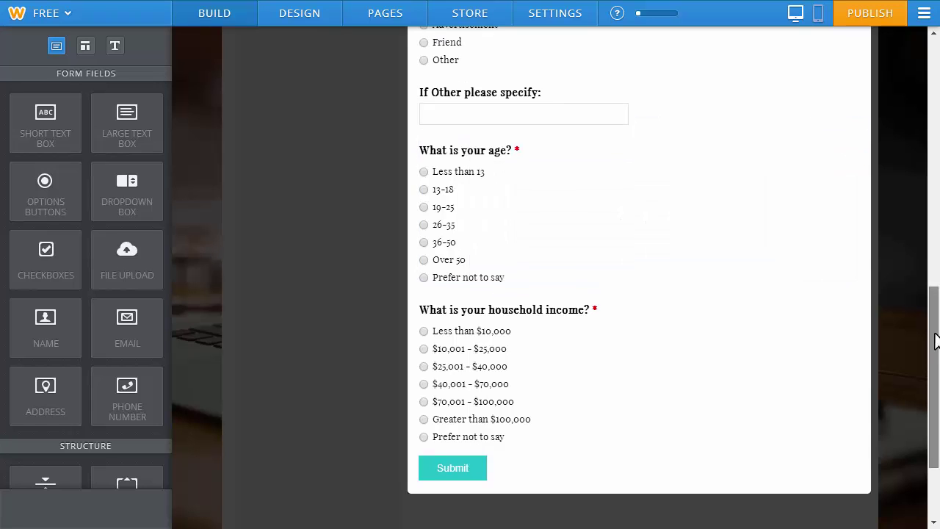
pyautogui.scroll(3, 937, 301)
pyautogui.scroll(2, 937, 301)
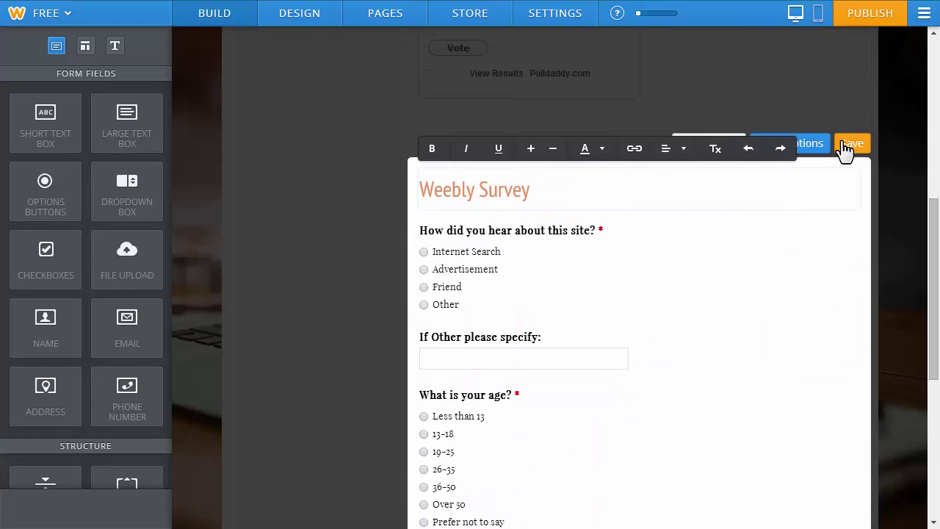
pyautogui.click(852, 144)
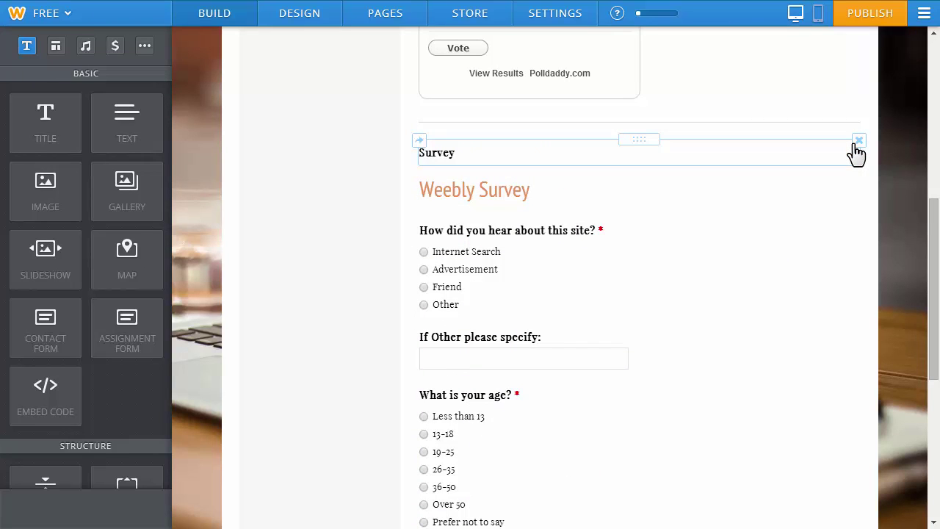
pyautogui.click(870, 18)
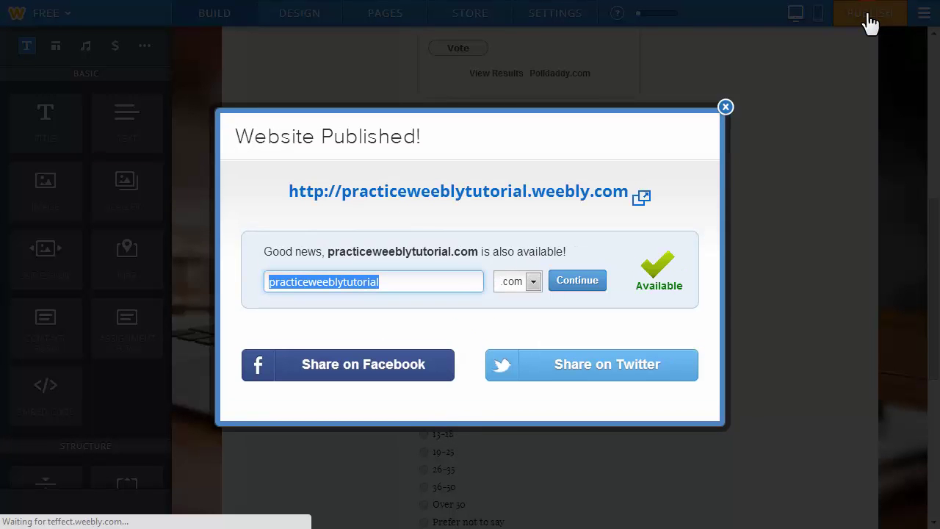
# - Open the More Tools page of the published site and vote "Yes" in the "Do you like Weebly?" poll
pyautogui.click(489, 192)
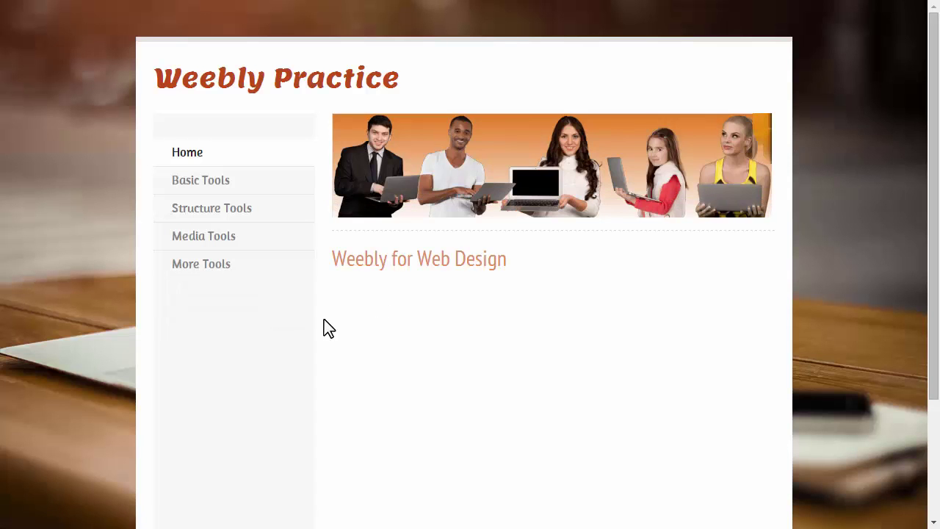
pyautogui.click(195, 271)
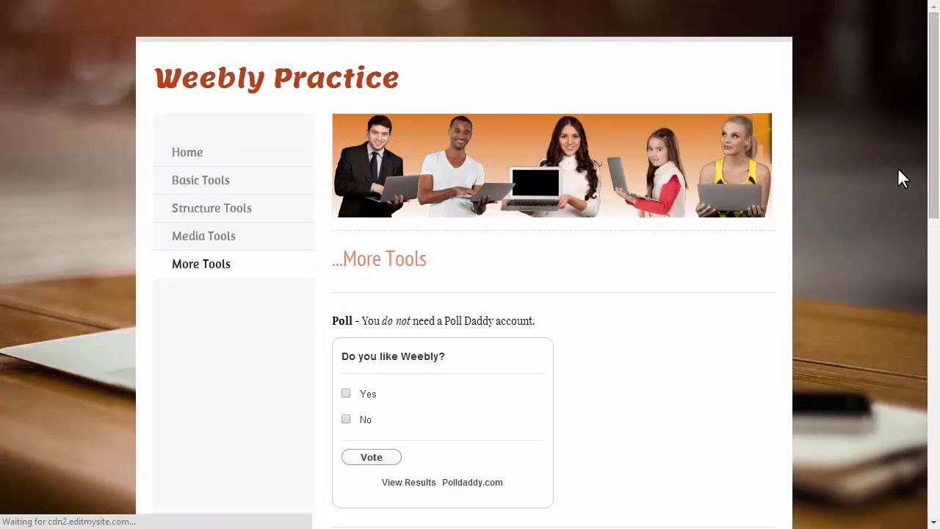
pyautogui.moveTo(933, 165); pyautogui.dragTo(937, 250)
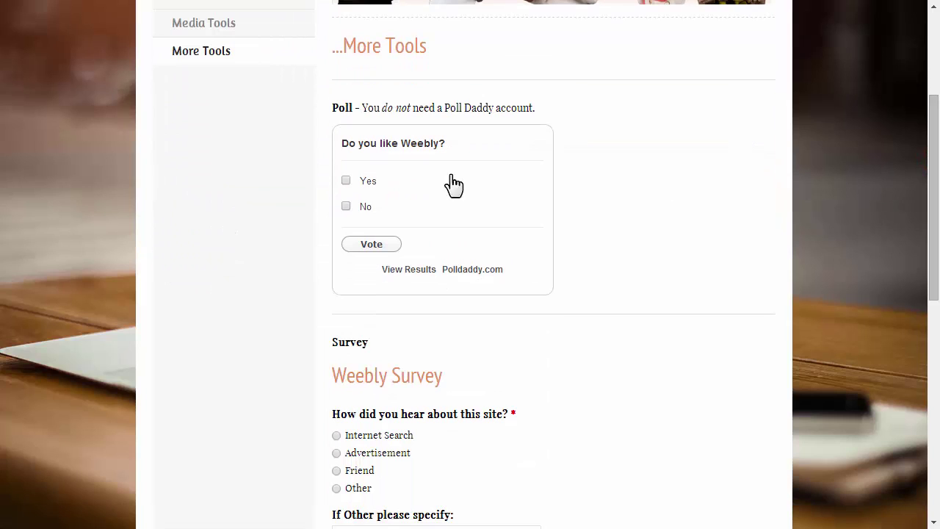
pyautogui.click(345, 181)
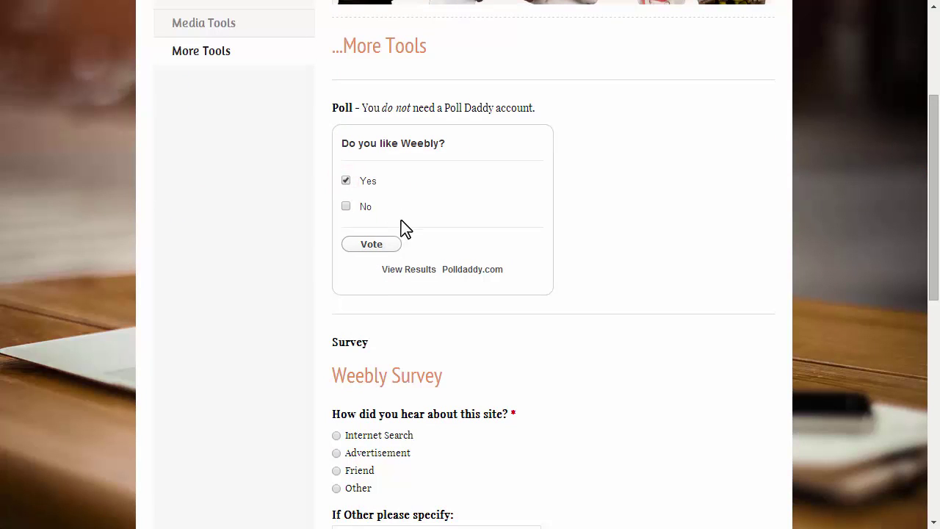
pyautogui.click(373, 245)
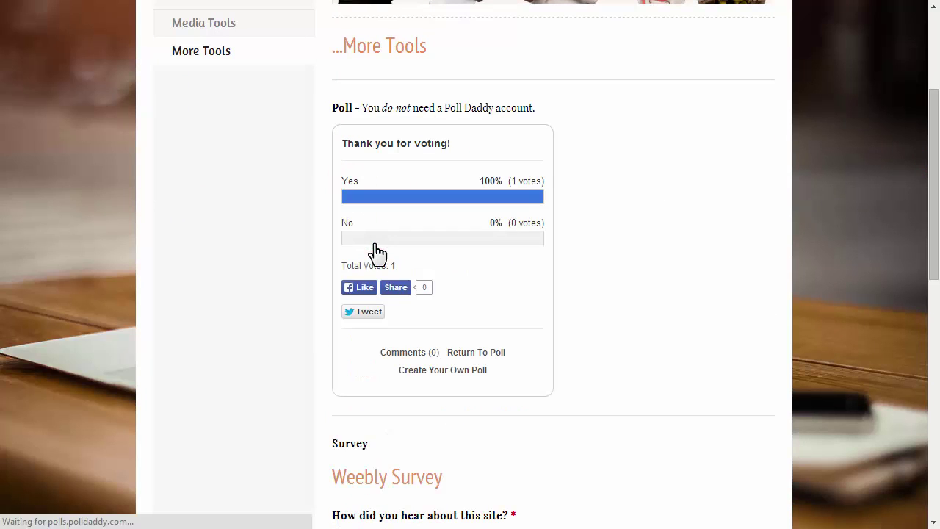
# - Submit the survey with "Internet Search" as the referral source and "Prefer not to say" for both age and household income
pyautogui.moveTo(933, 136); pyautogui.dragTo(938, 199)
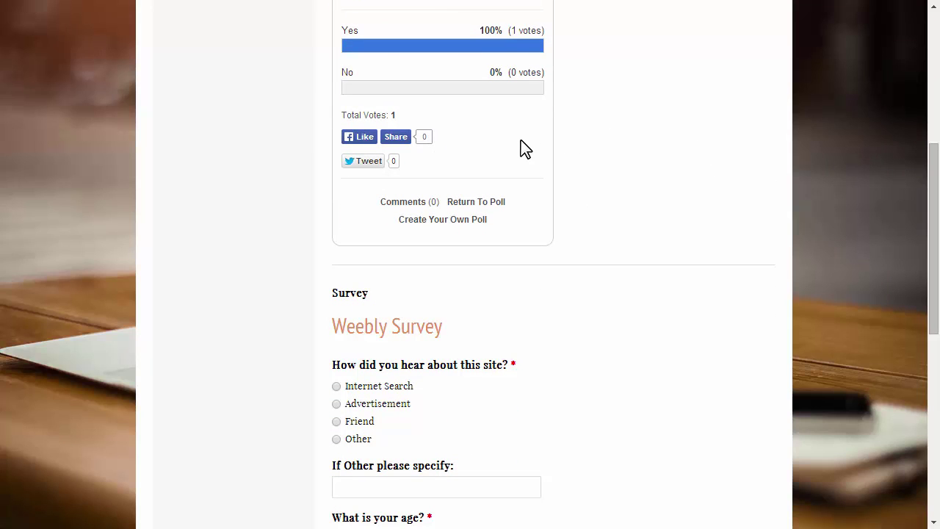
pyautogui.moveTo(931, 218); pyautogui.dragTo(931, 318)
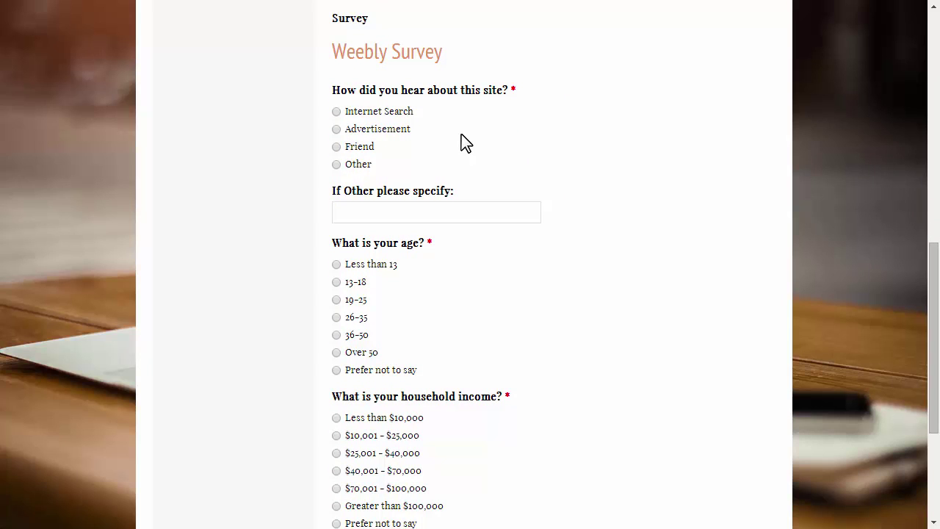
pyautogui.click(336, 112)
pyautogui.moveTo(935, 273); pyautogui.dragTo(935, 327)
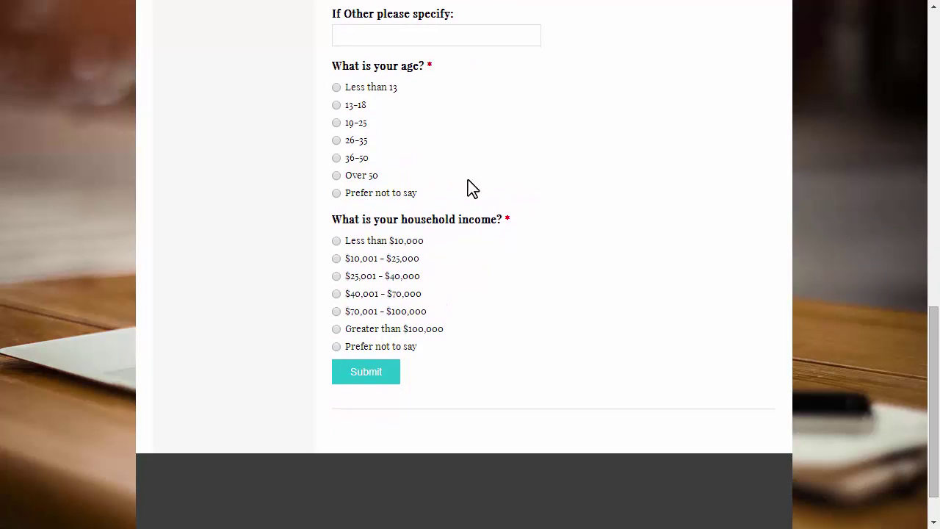
pyautogui.click(337, 194)
pyautogui.click(336, 346)
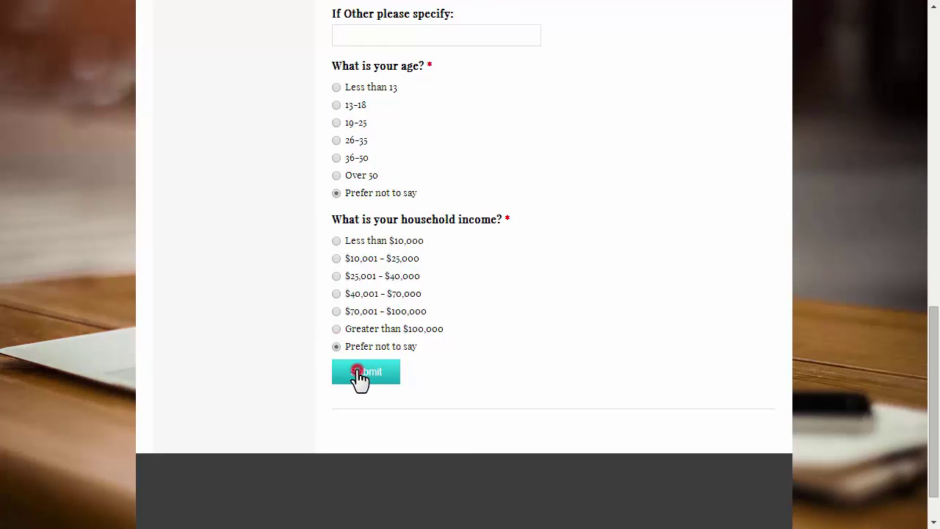
pyautogui.click(359, 373)
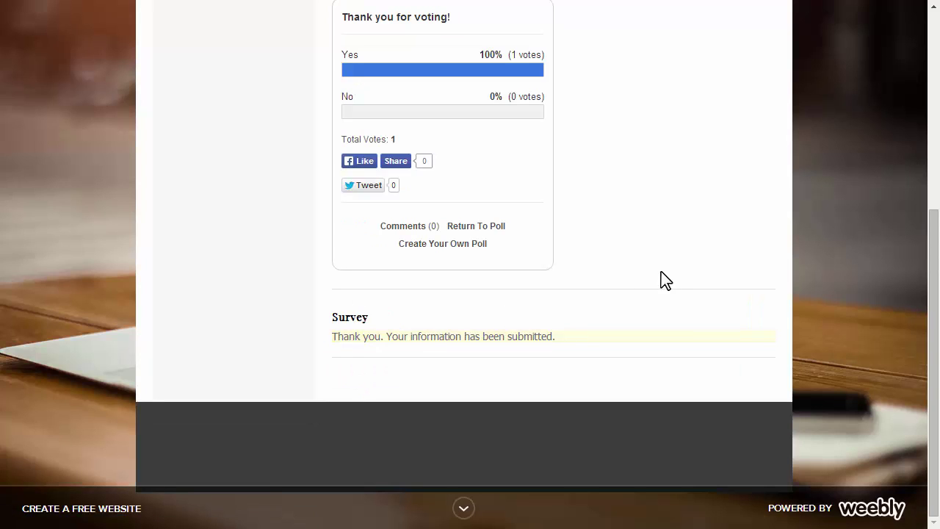